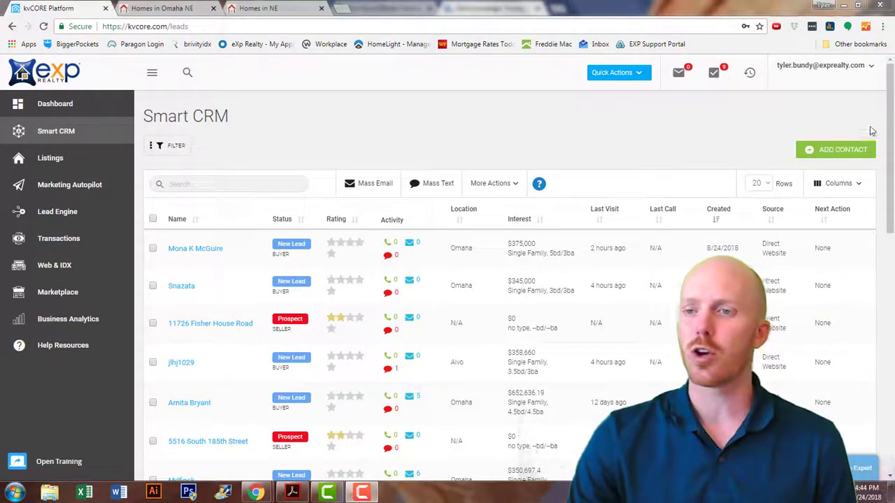
- Open the top lead's contact record and view its second search alert, Alert 2
left_click(832, 156)
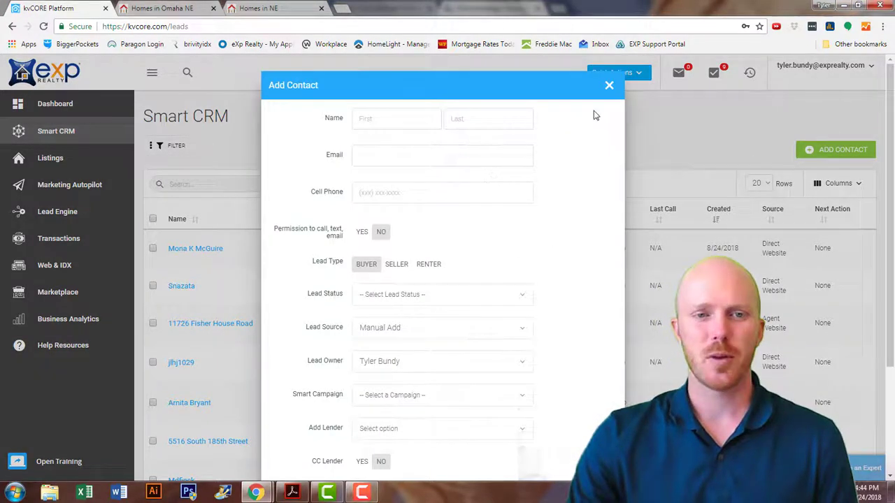
left_click(609, 86)
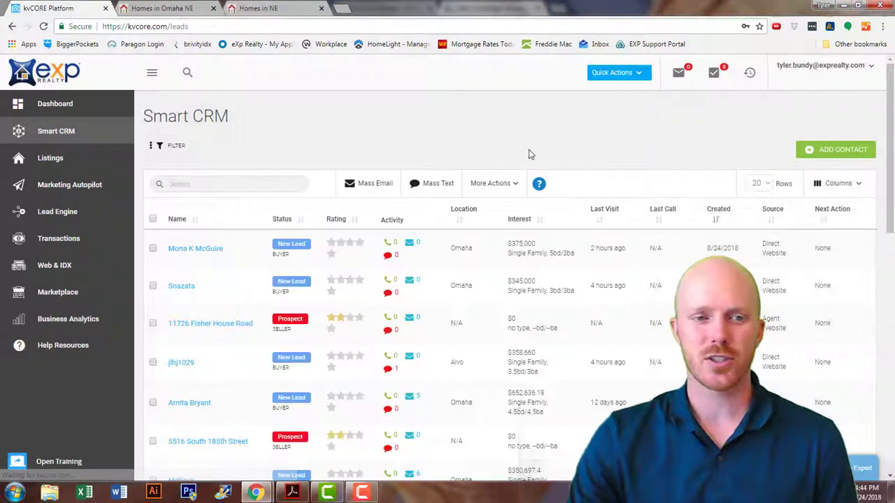
left_click(177, 250)
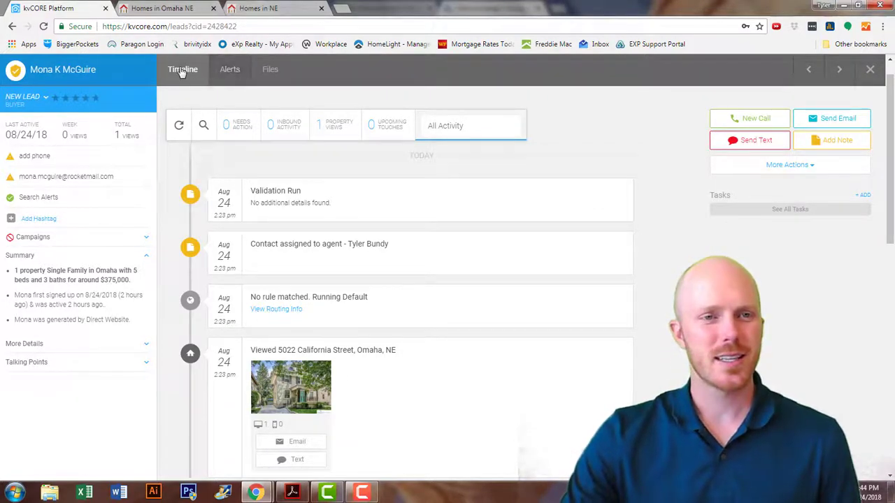
left_click(228, 75)
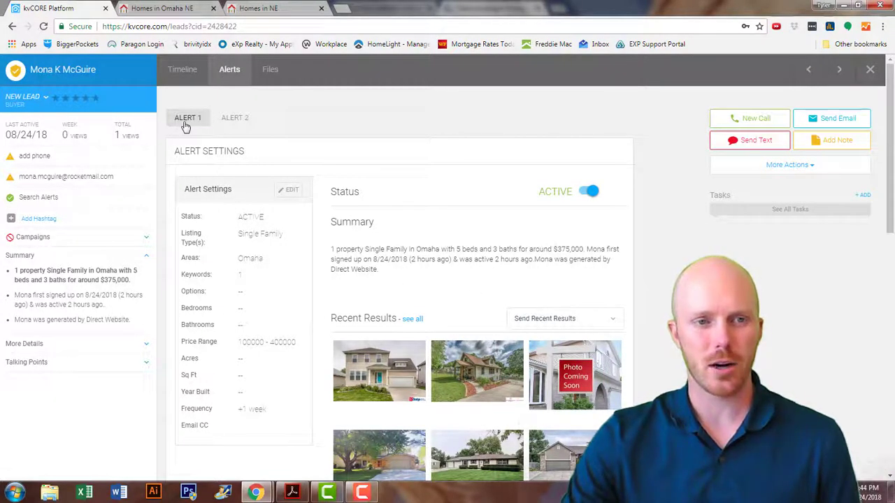
left_click(232, 120)
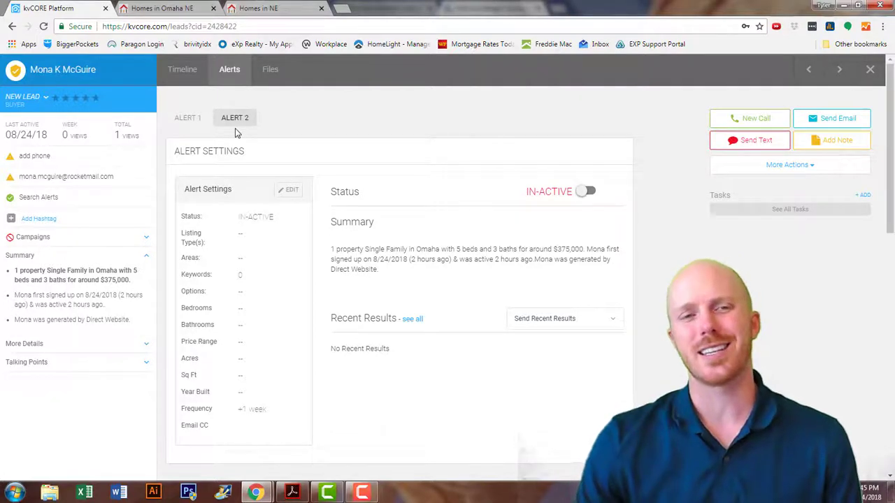
- Edit Alert 2's settings and choose Single Family as the listing type
left_click(286, 194)
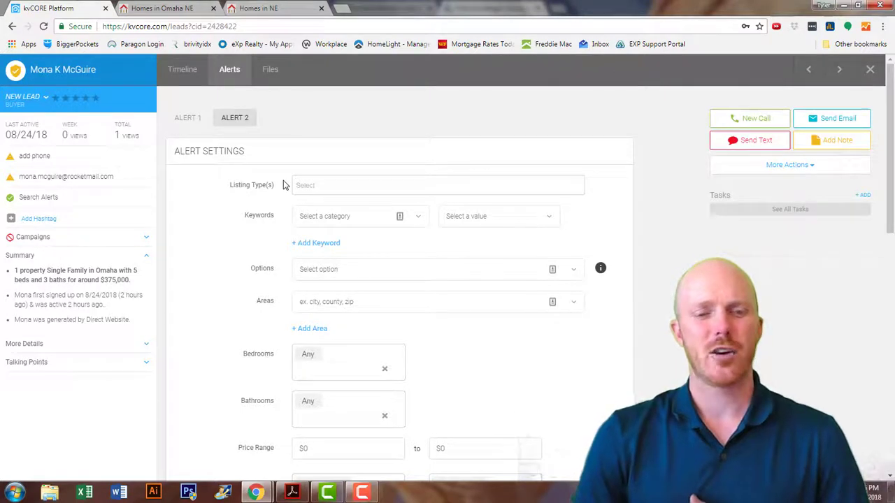
left_click(326, 185)
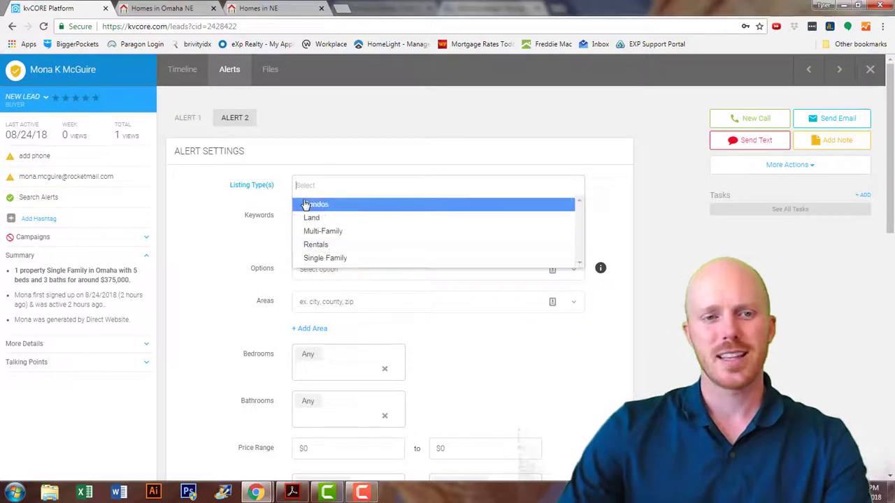
left_click(329, 259)
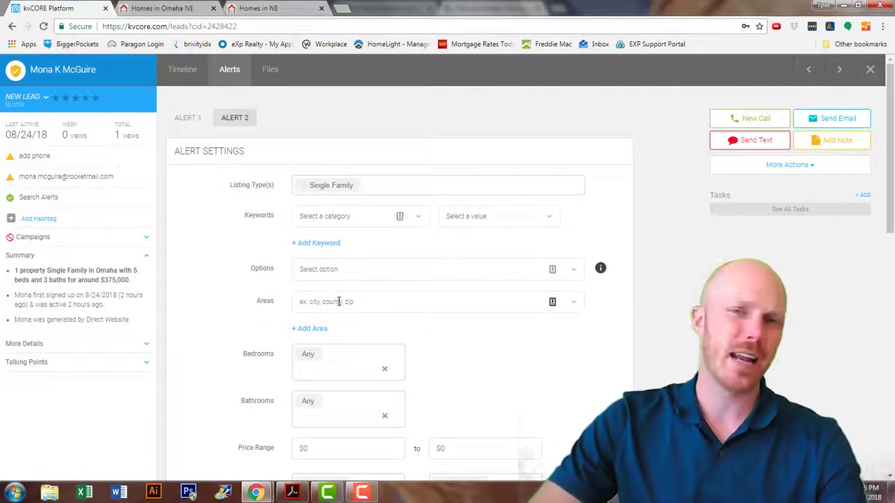
- Search 'omaha' in the Areas field and set Alert 2's area to city:Omaha
left_click(338, 301)
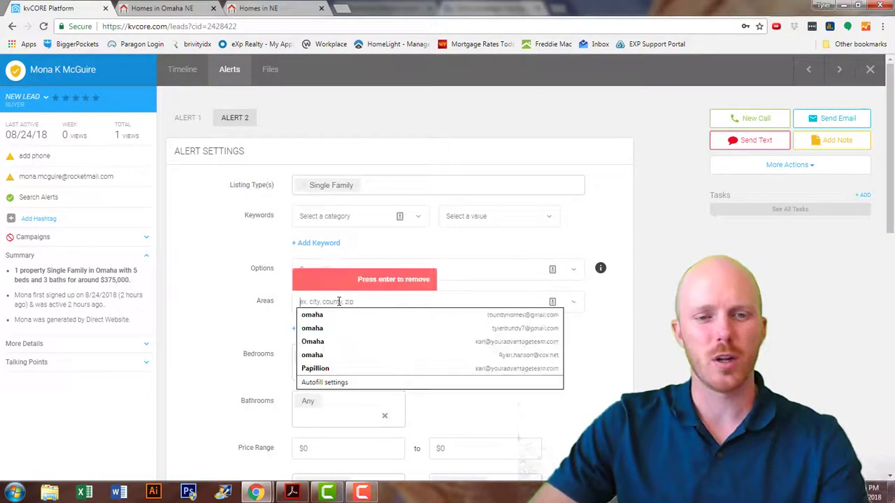
type("omah")
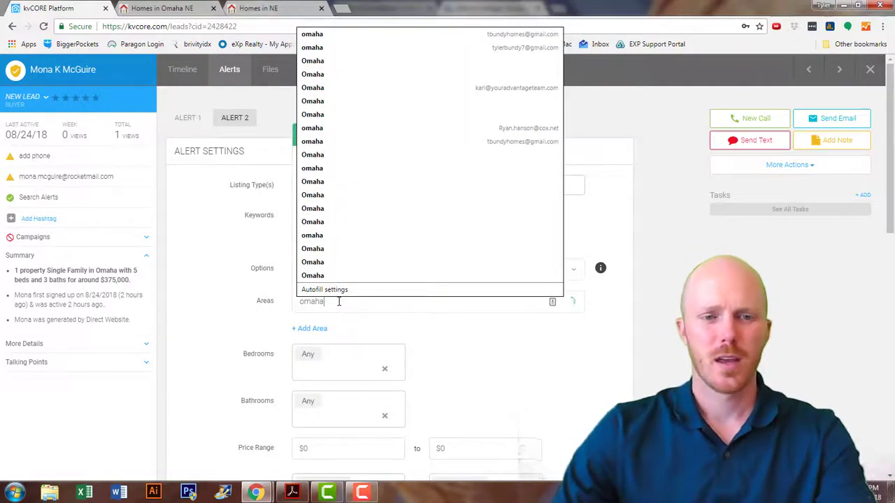
type("a")
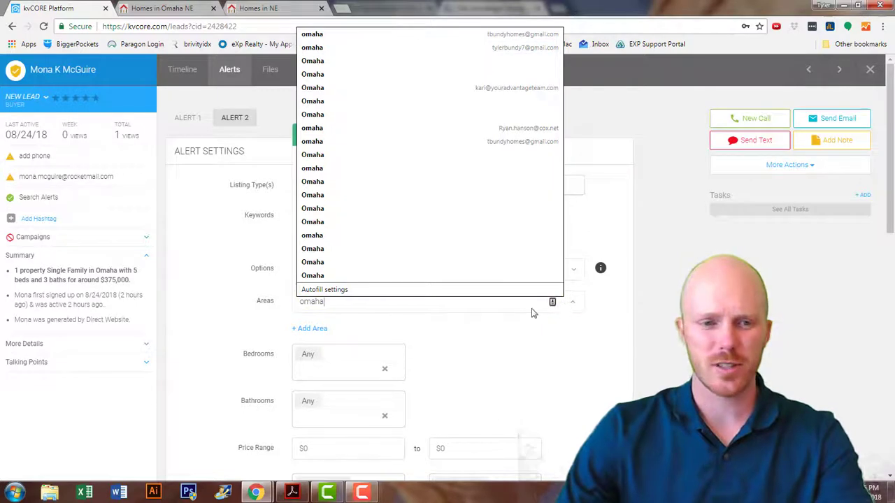
scroll(625, 315, "down", 2)
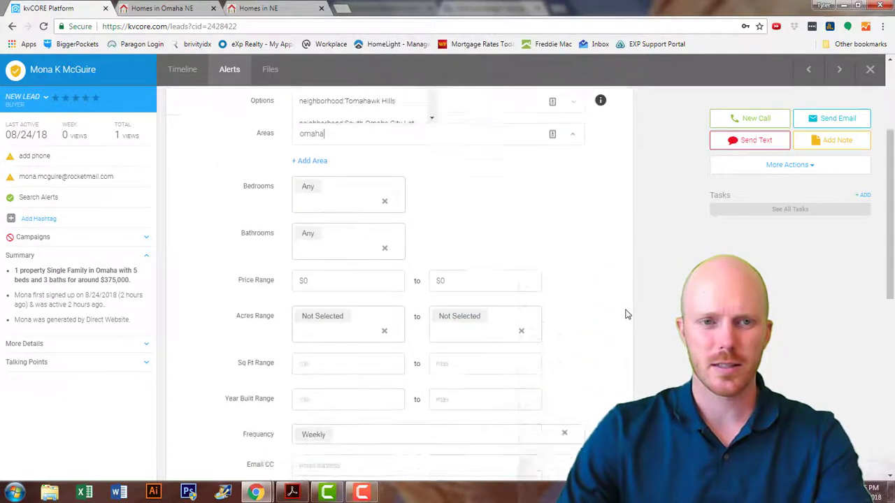
scroll(626, 314, "up", 2)
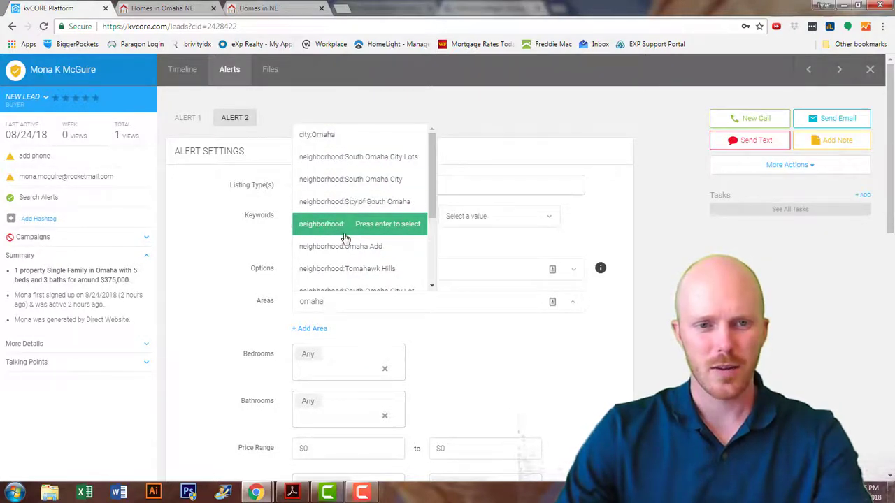
left_click(316, 135)
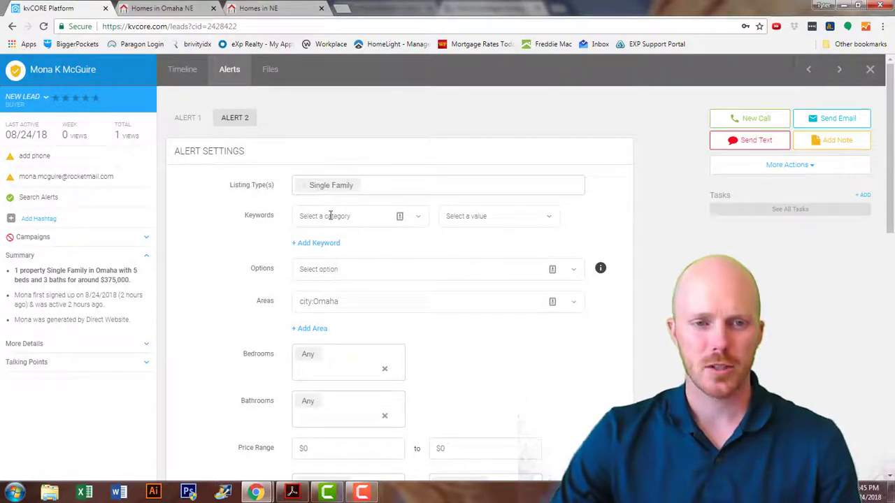
left_click(321, 270)
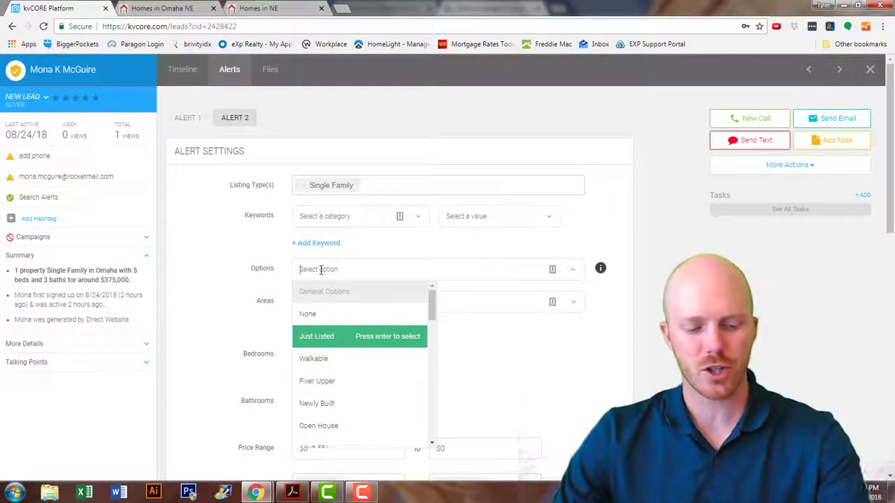
- Filter the Options list by '1' and add 1 Story to Alert 2's criteria
type("ranch")
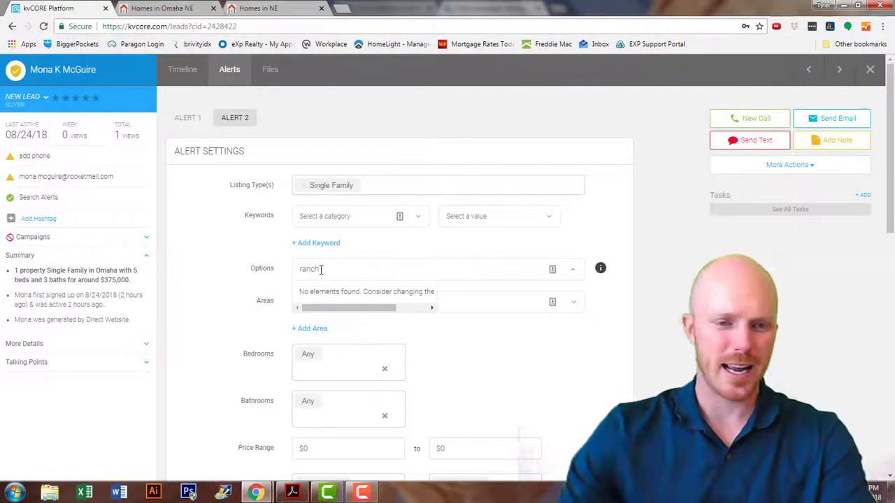
key("Tab")
left_click(638, 346)
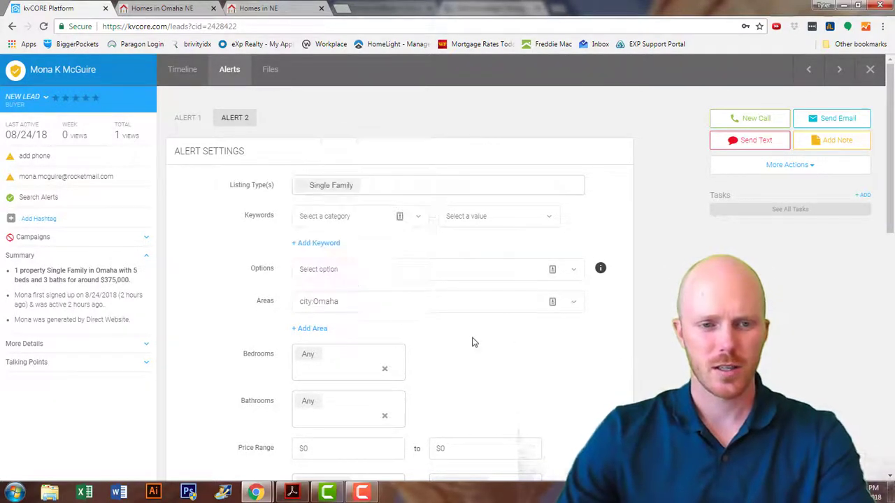
left_click(328, 271)
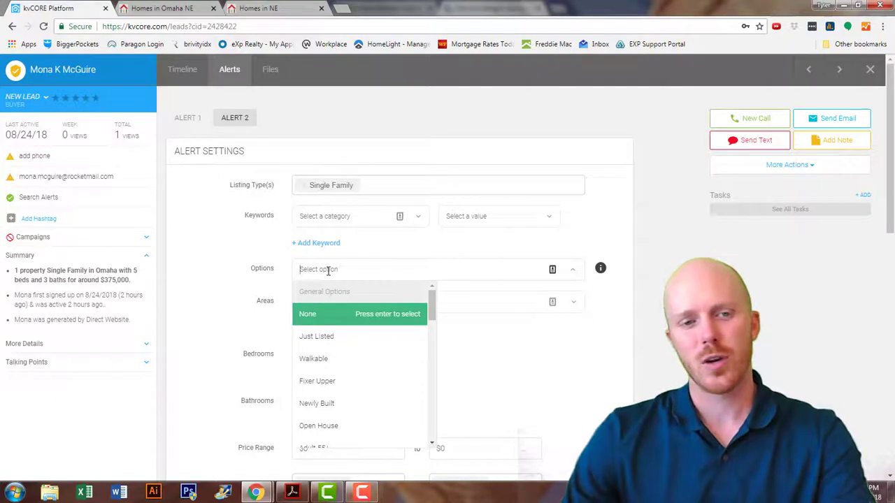
type("1")
left_click(319, 337)
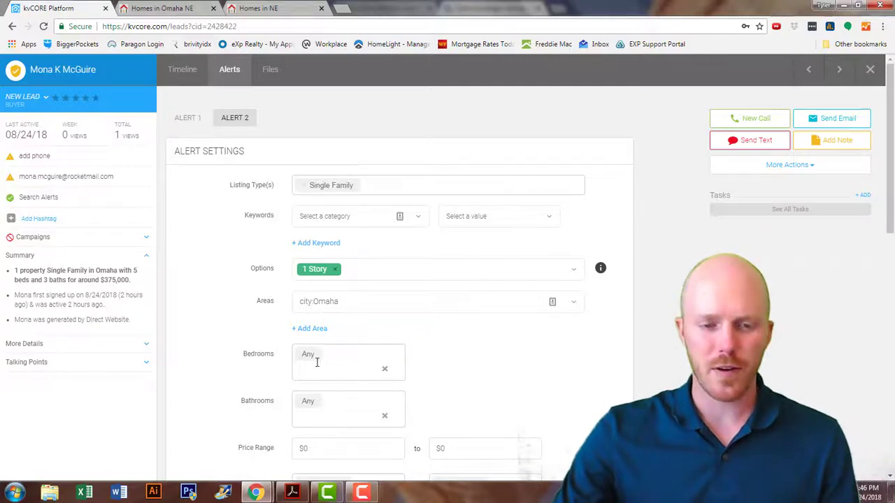
scroll(315, 365, "down", 3)
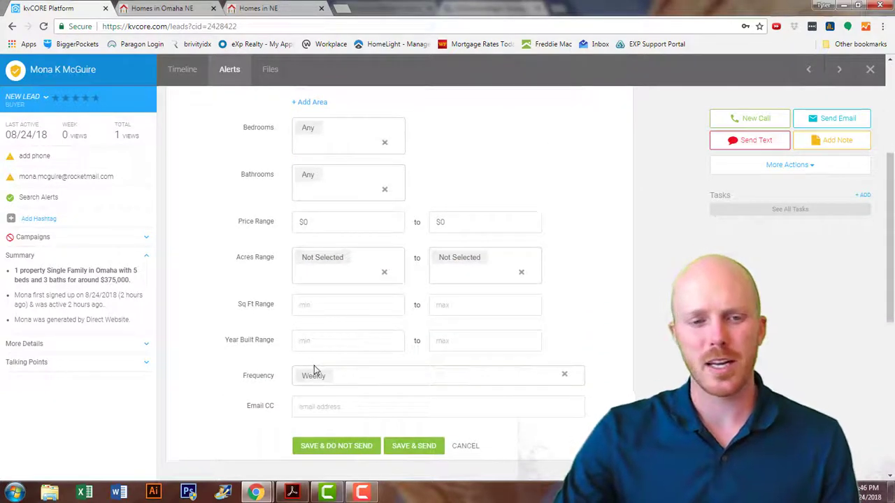
- Clear the Weekly frequency and save Alert 2 with Save & Do Not Send
scroll(315, 370, "down", 1)
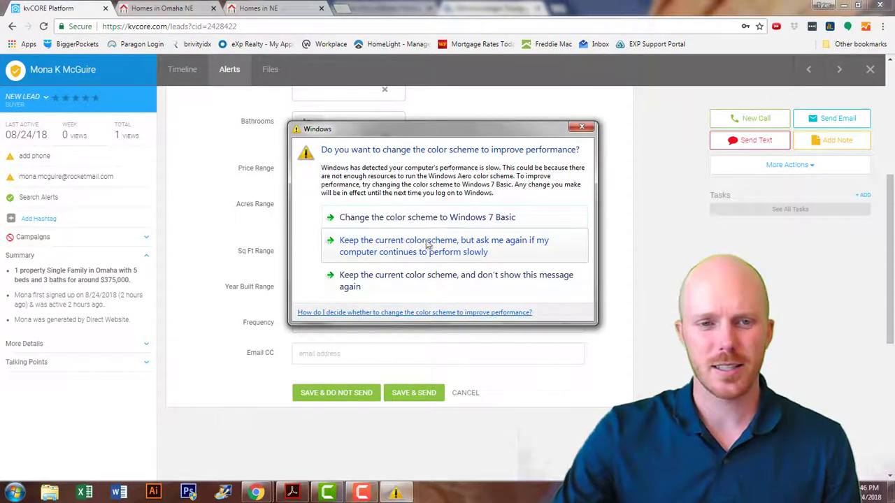
left_click(403, 280)
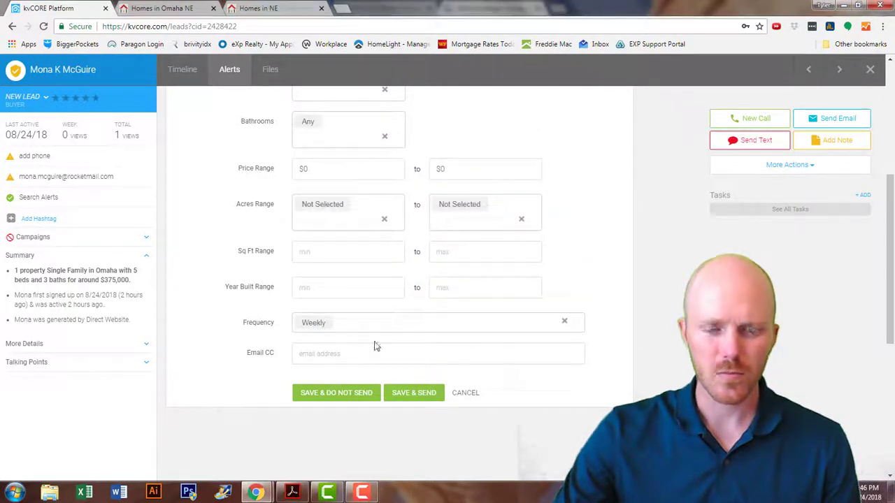
left_click(326, 392)
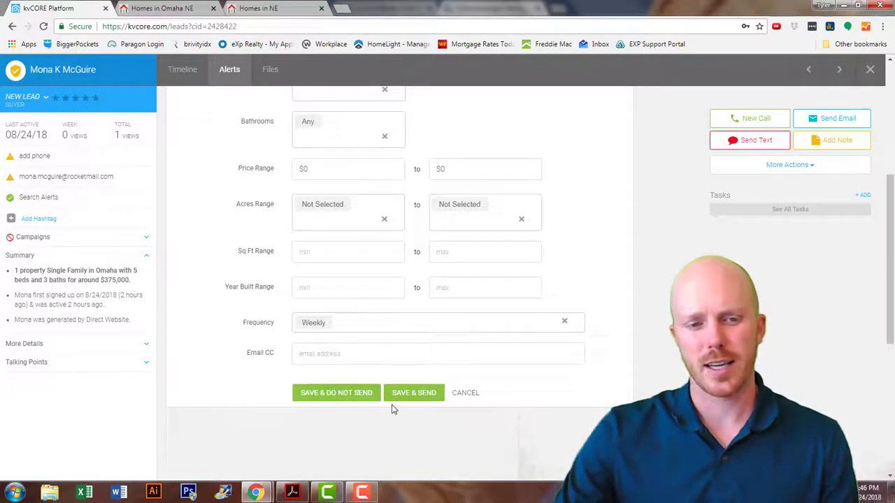
left_click(531, 325)
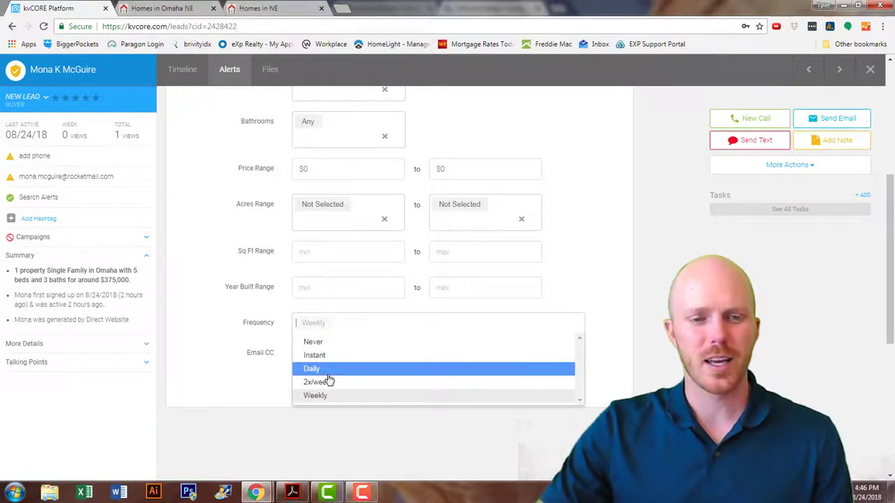
left_click(336, 397)
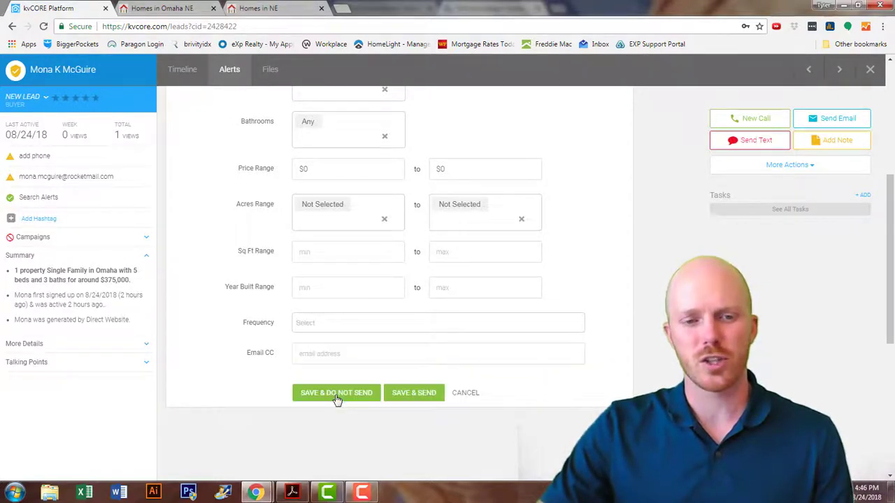
left_click(334, 397)
left_click(359, 396)
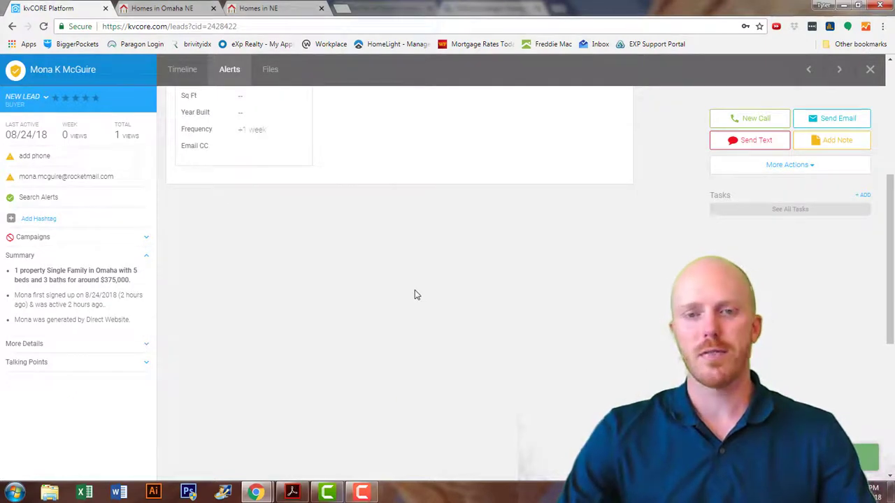
- Review Alert 2's Active status and six recent results, leaving Send Recent Results unused
scroll(415, 295, "up", 2)
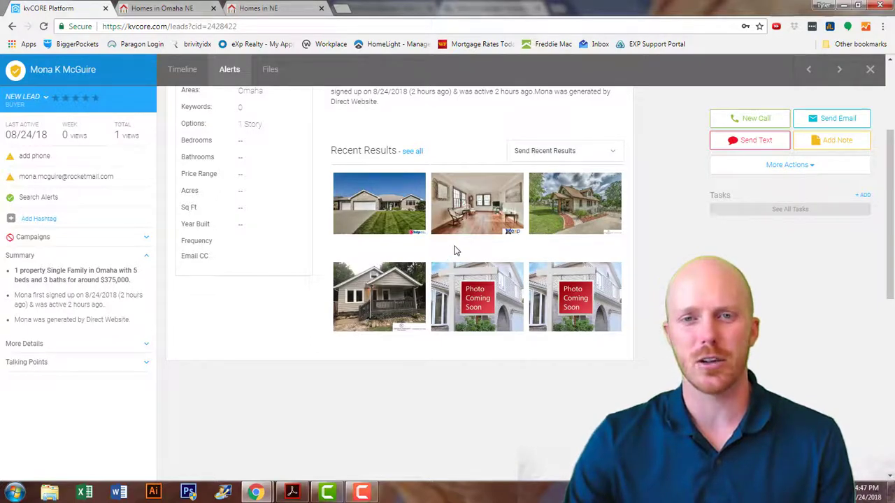
scroll(455, 250, "up", 3)
left_click(614, 268)
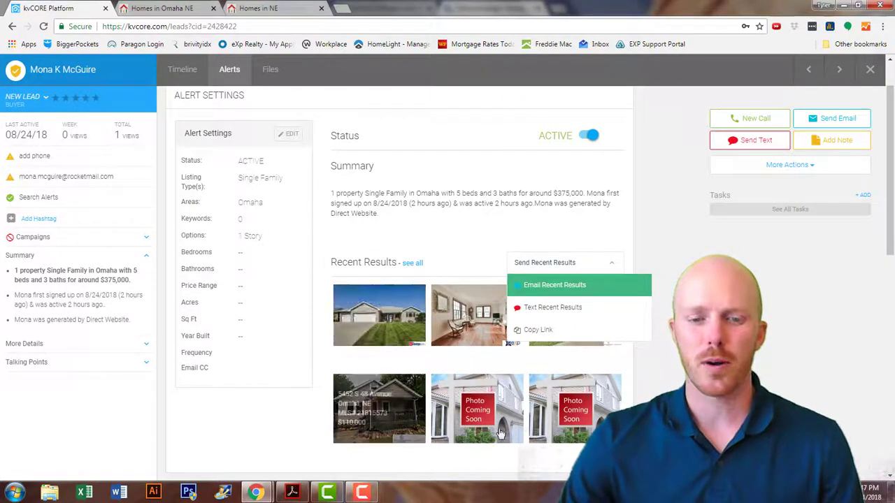
left_click(588, 262)
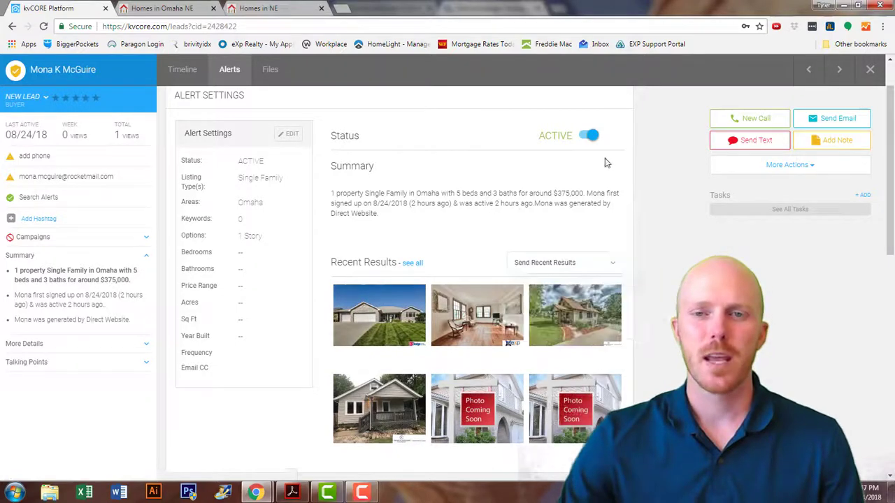